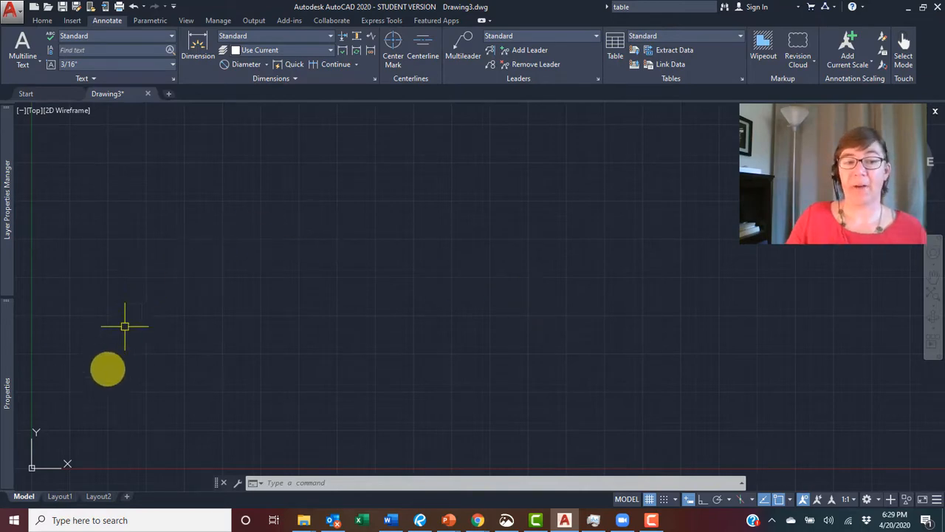
- Switch to Layout1 and insert a three-column table with 10 data rows near the sheet's top-left corner
click(60, 497)
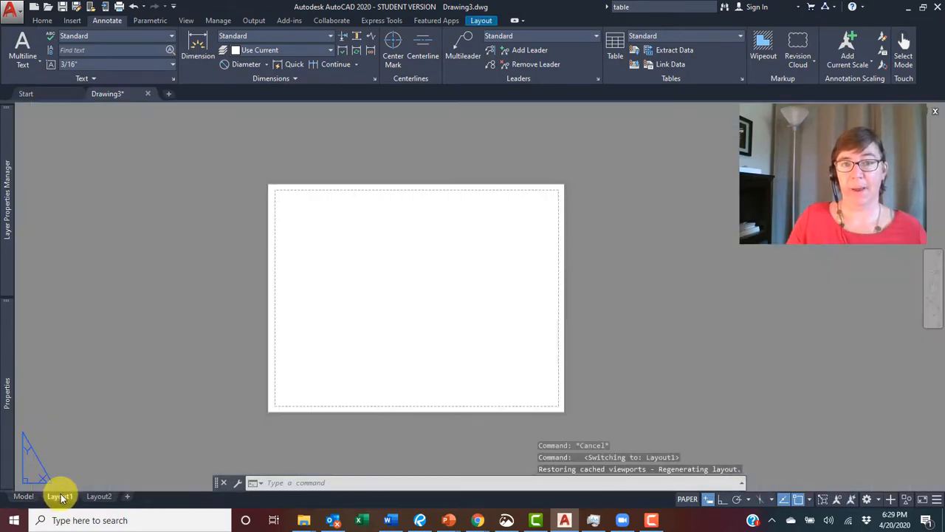
click(616, 44)
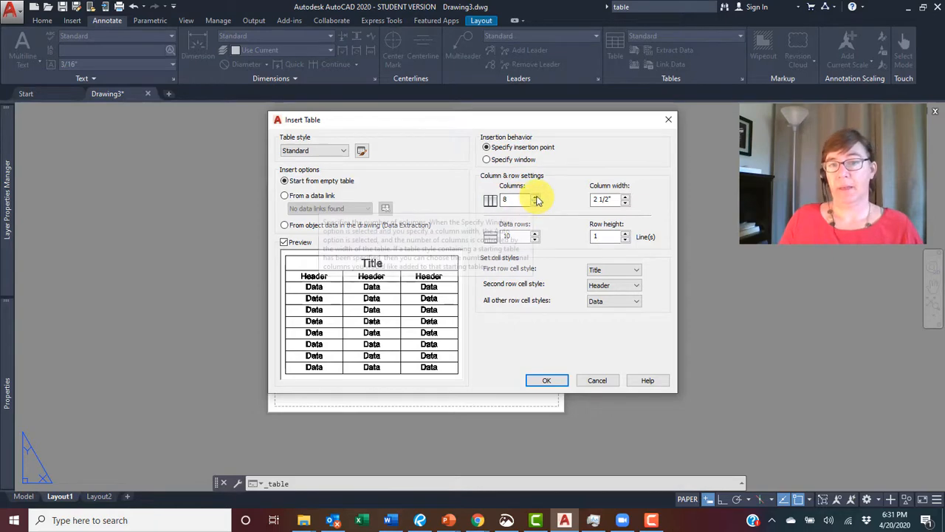
click(535, 203)
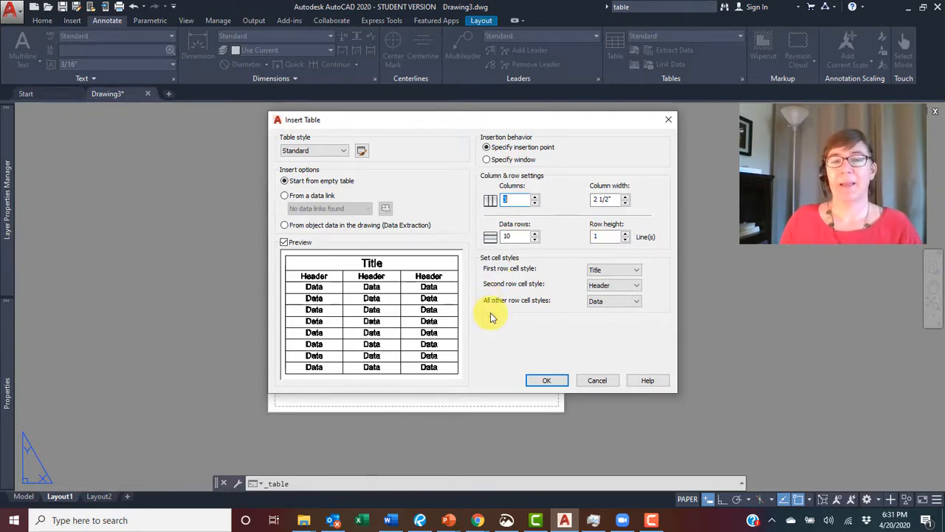
click(560, 380)
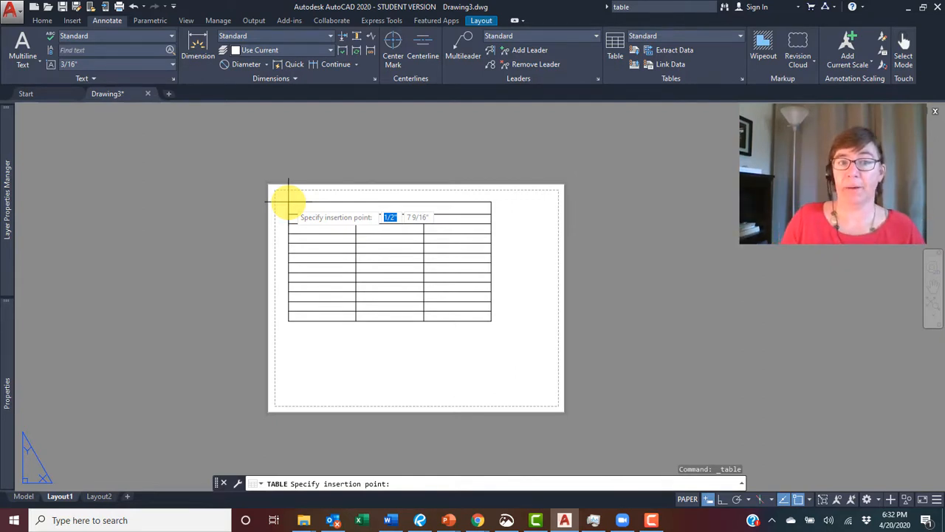
click(288, 200)
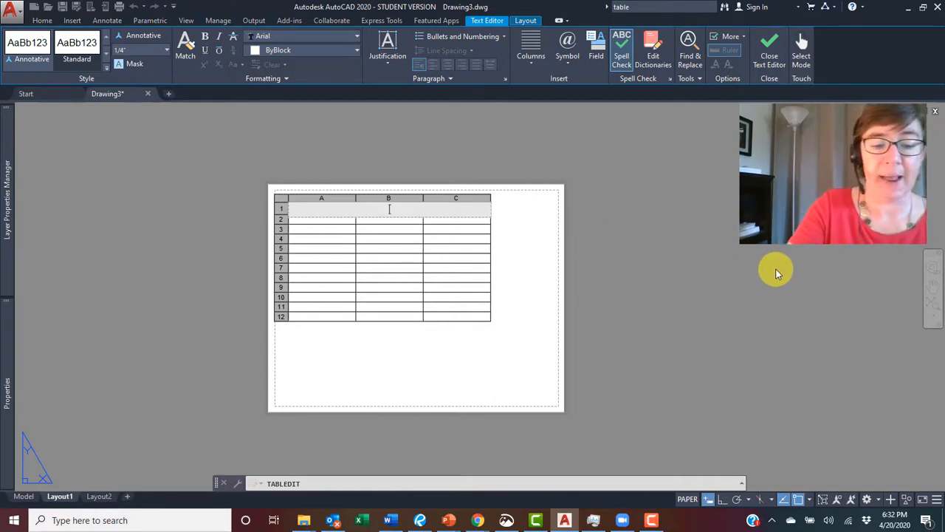
- Enter the table title "Title of My Schedule"
text(Title)
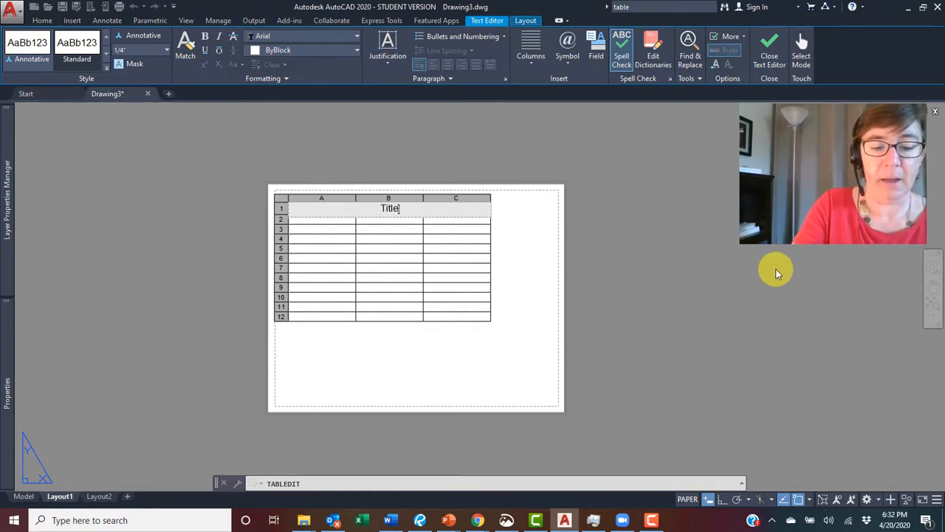
text( of My S)
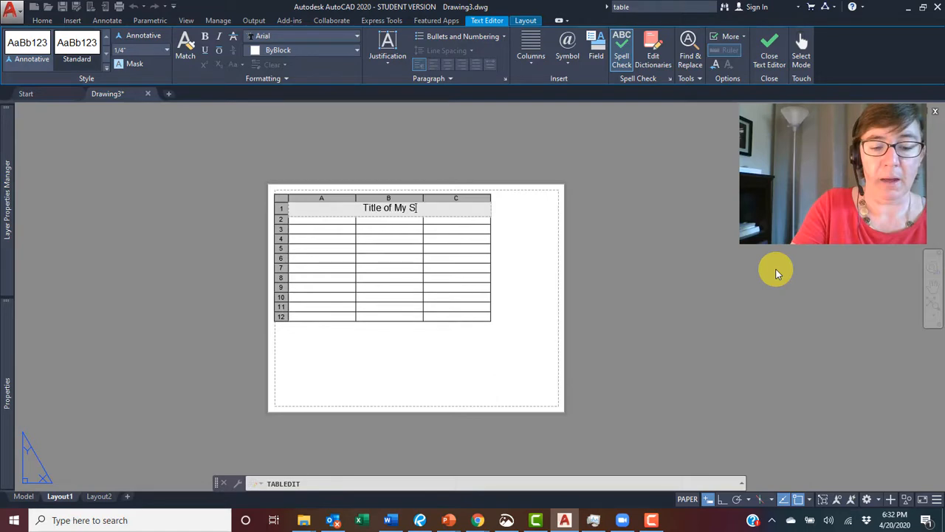
text(chedule)
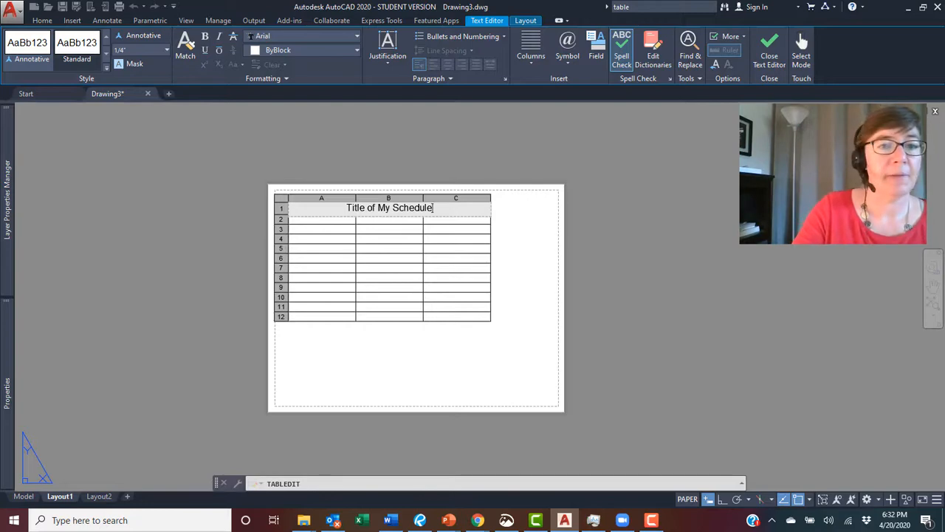
- Fill the header row with Heading #1, Heading #2 and Heading #3
click(322, 219)
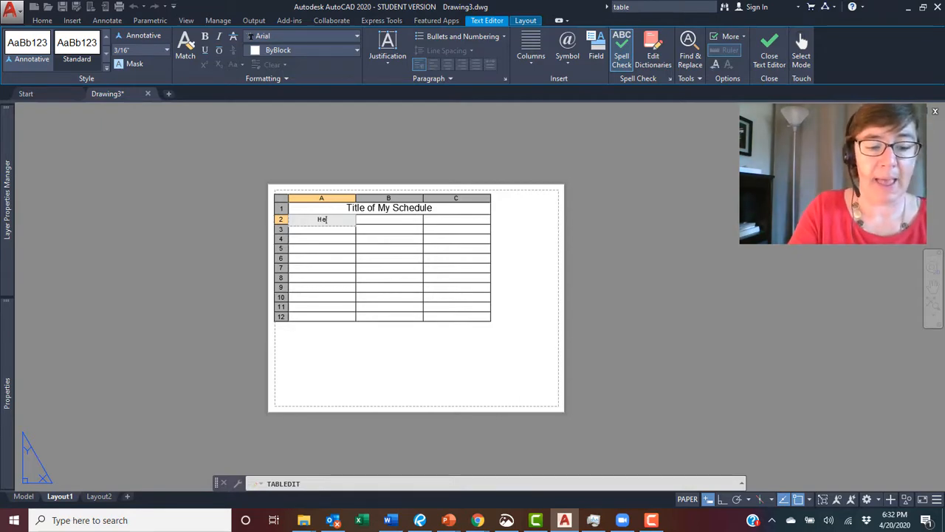
text(ing #1)
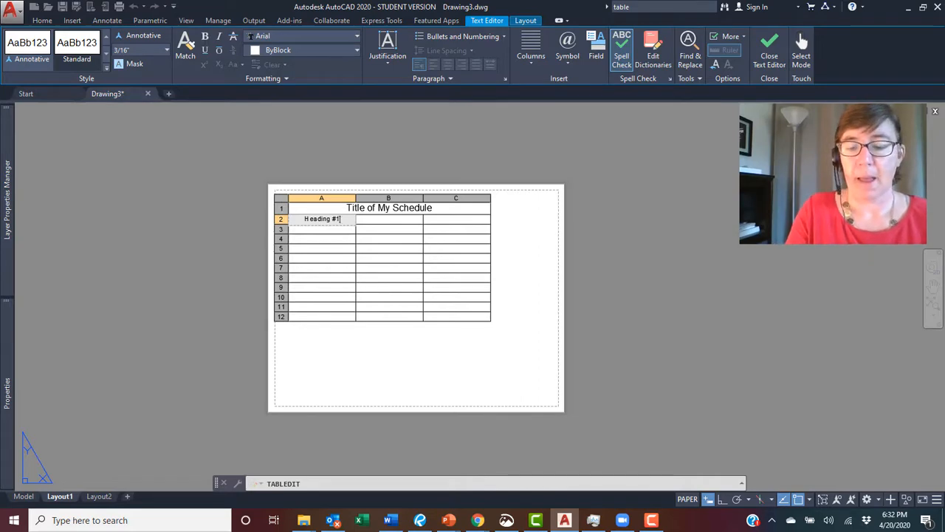
key(Tab)
key(Tab)
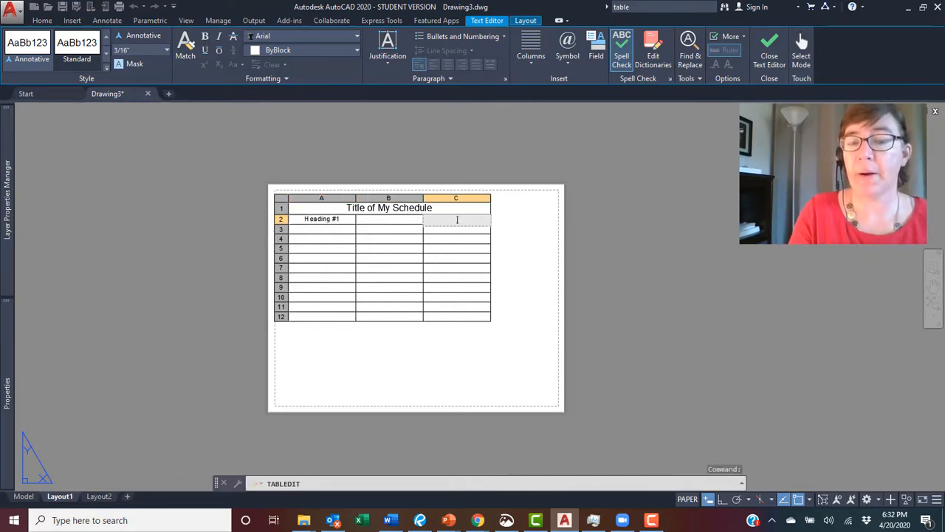
key(Left)
key(Left)
key(Right)
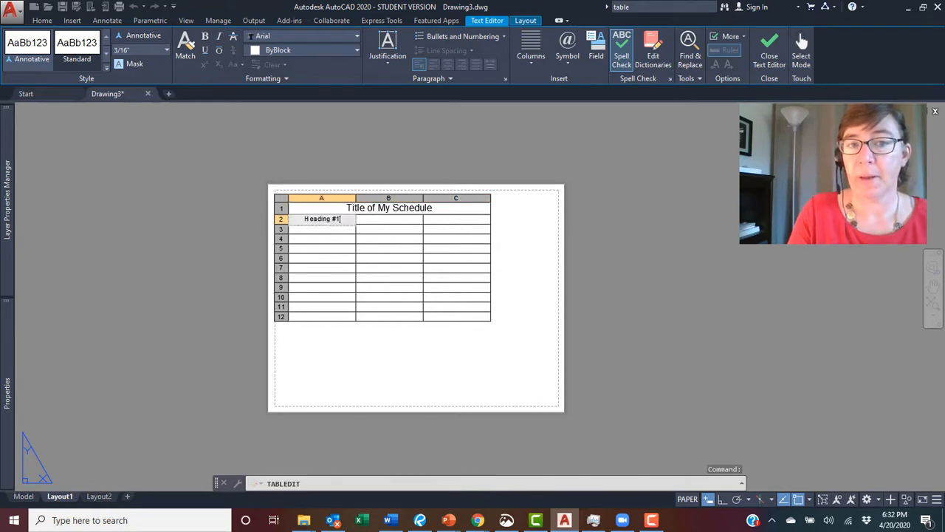
key(Tab)
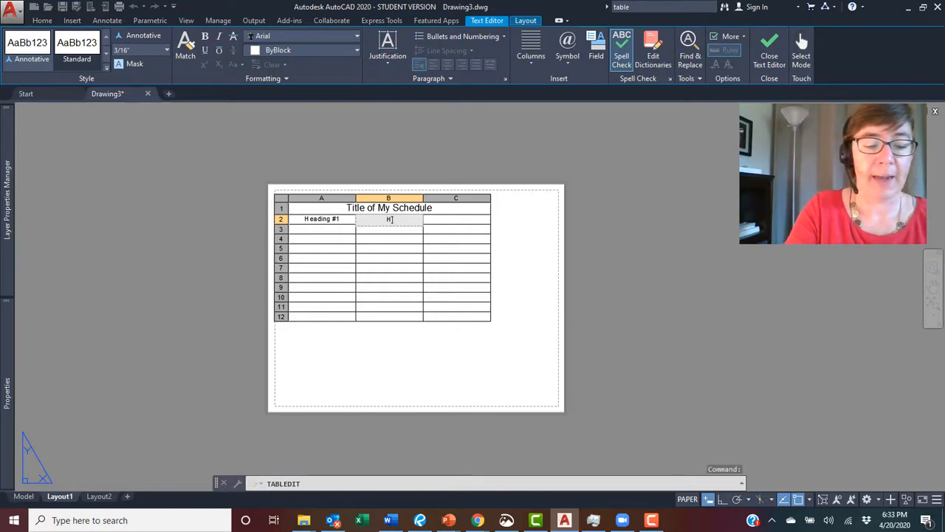
text(Heading )
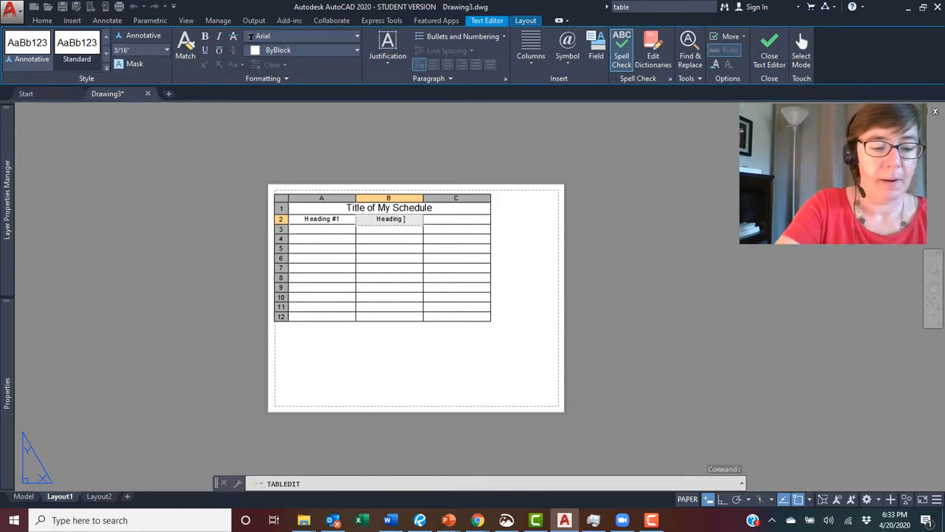
text(#2)
key(Tab)
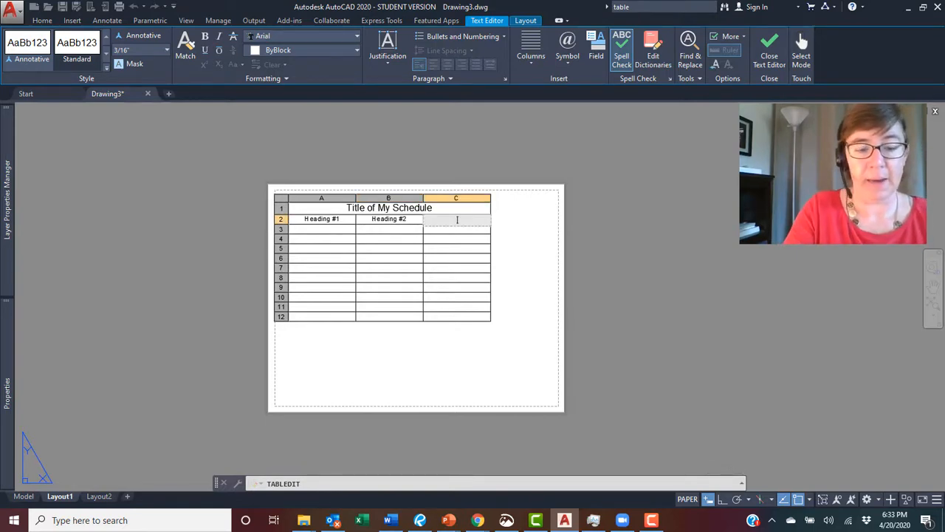
text(Heading)
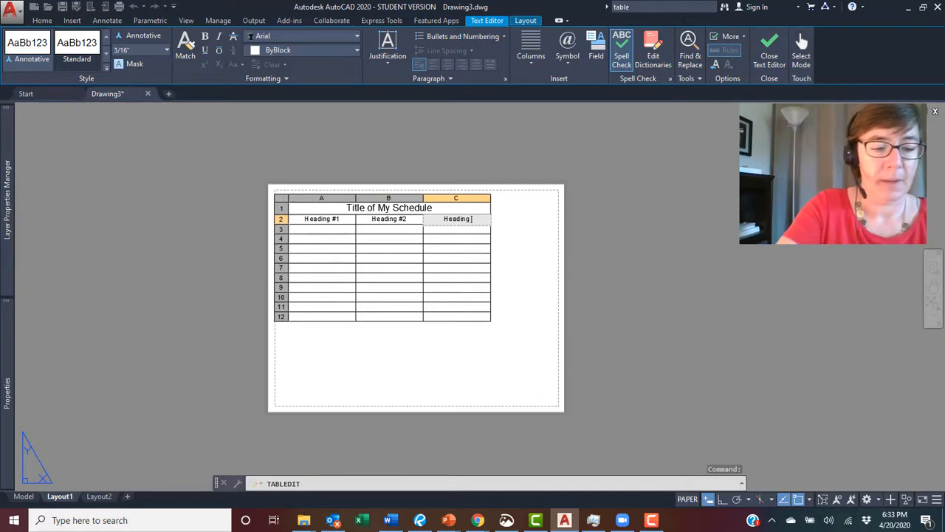
text( #)
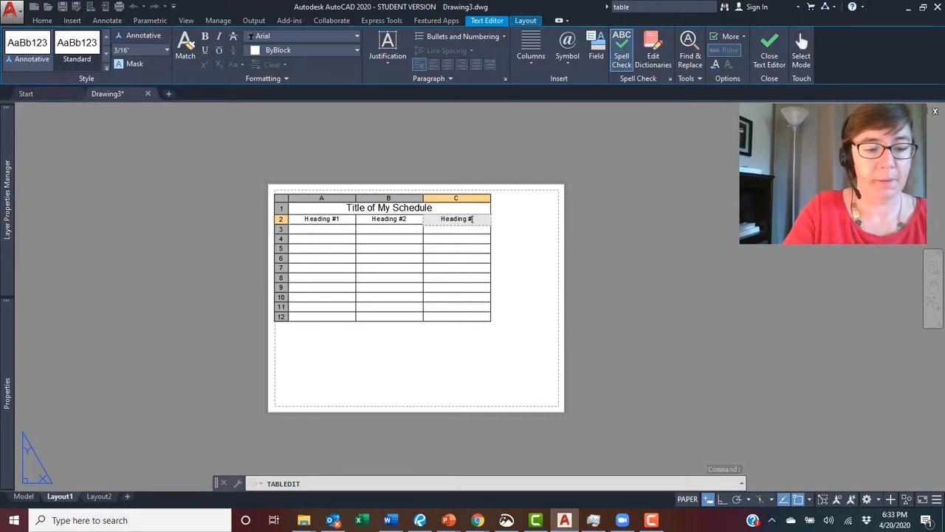
text(23)
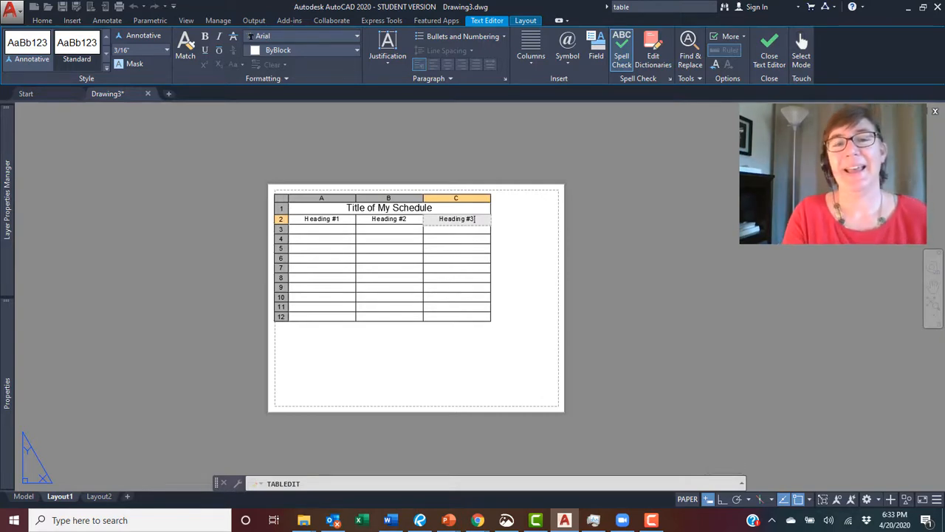
key(Return)
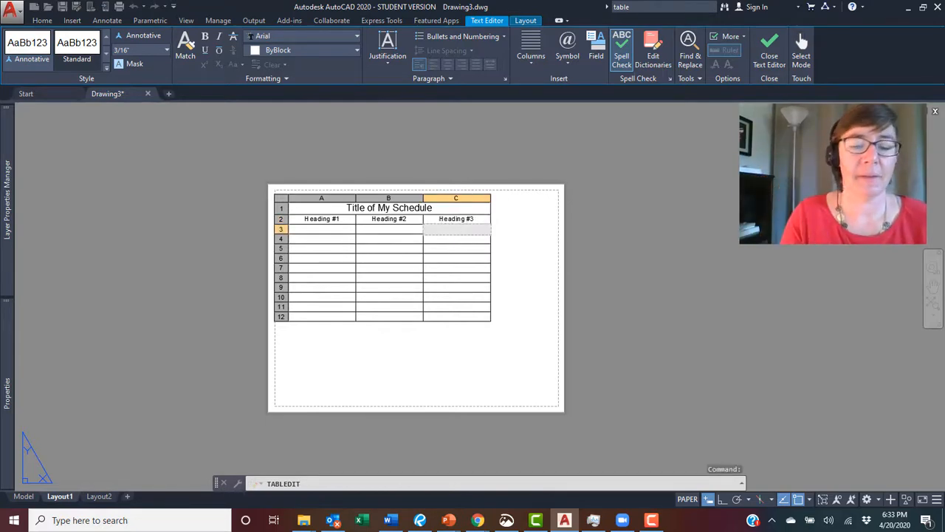
- Fill the first column's rows 3 to 7 with placeholder text
click(390, 228)
click(322, 229)
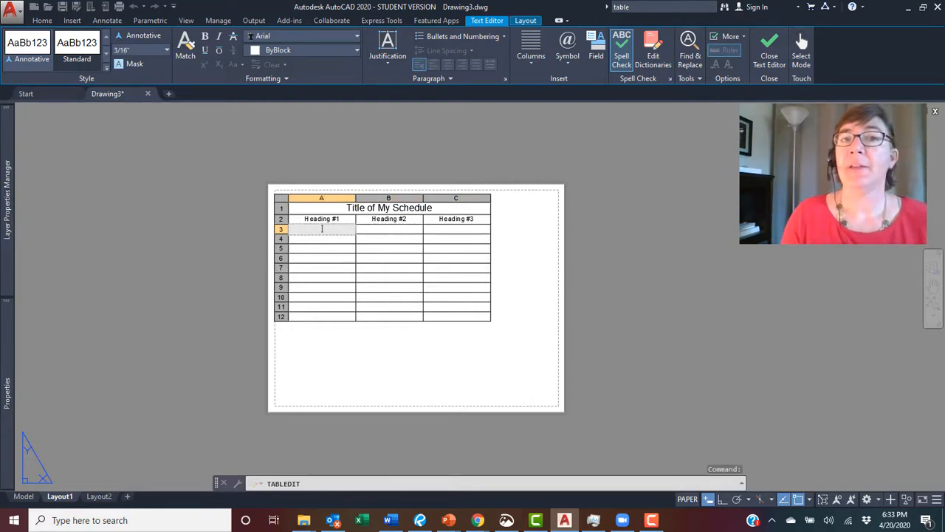
text(sd'fpbgns')
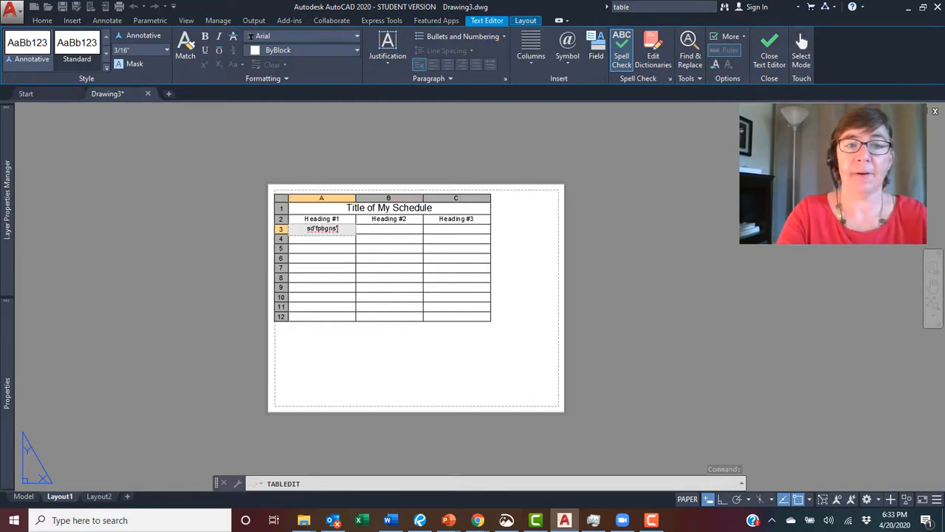
key(Return)
text(srgtkbj)
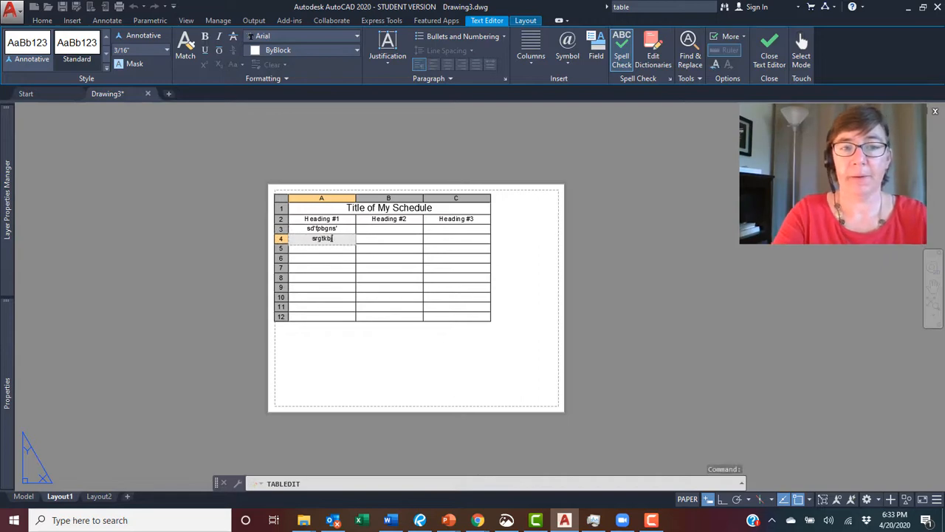
key(Return)
text(sd;fobvjsn)
key(Return)
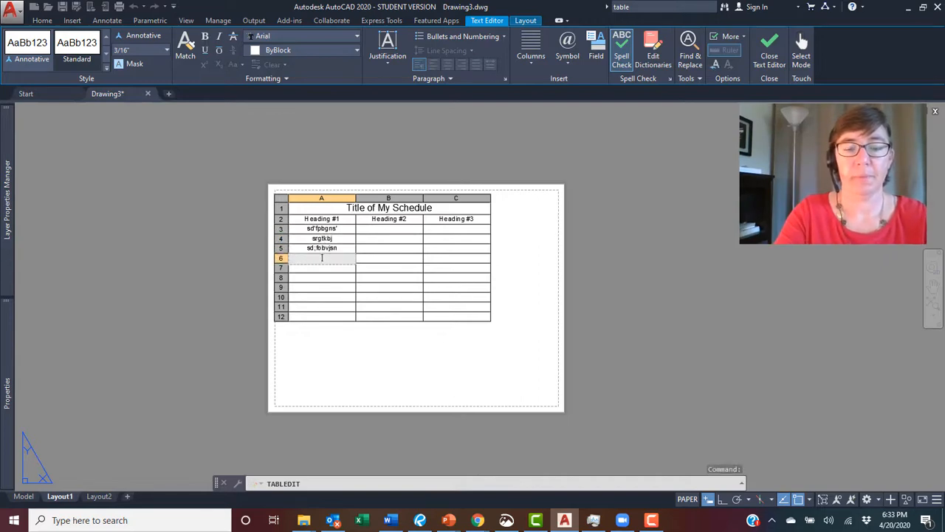
text(s;dlgbn)
key(Return)
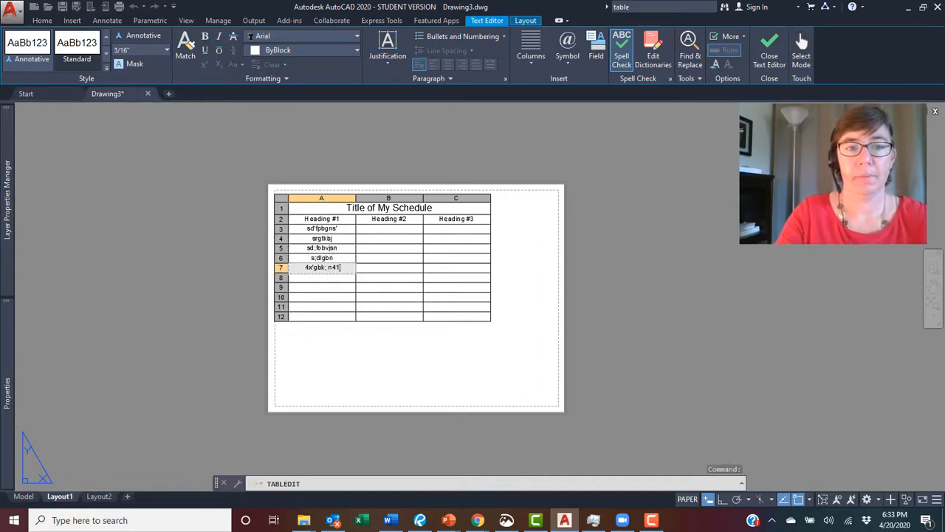
text(4x'gbk; n41)
- Add placeholder text to several cells in the second and third columns and finish editing the table
click(389, 267)
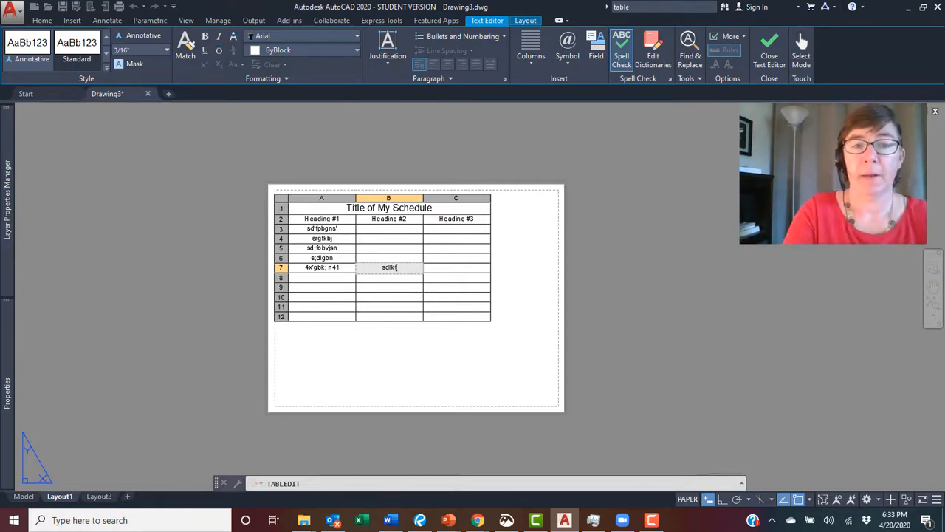
text(v)
key(Up)
text(s;)
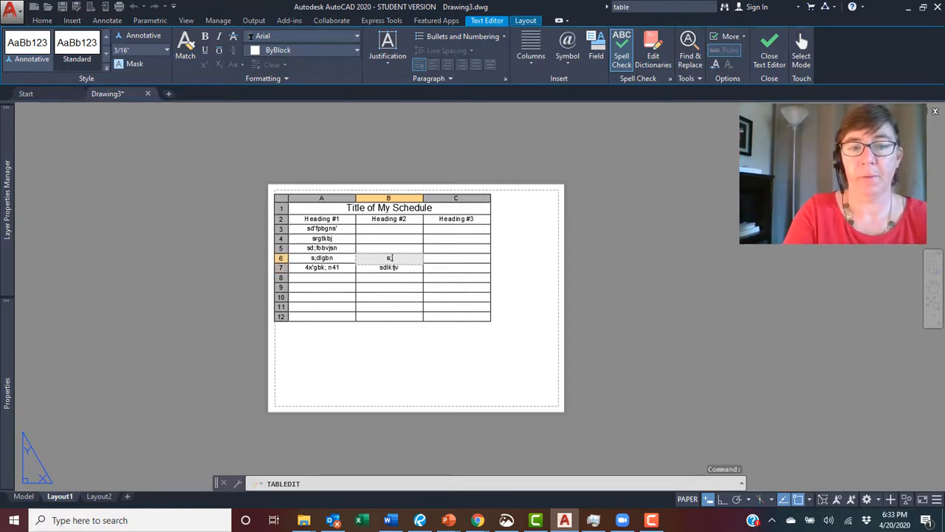
text(bn)
key(Up)
key(Up)
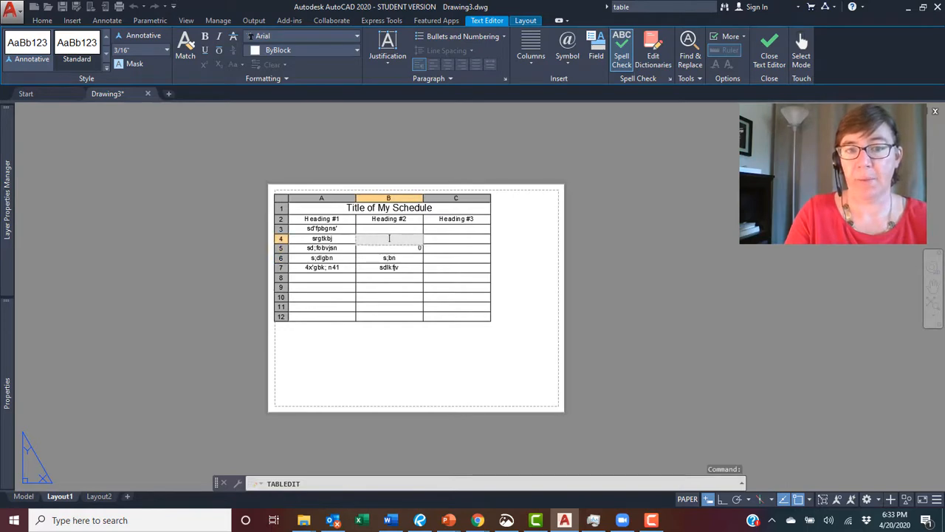
key(Up)
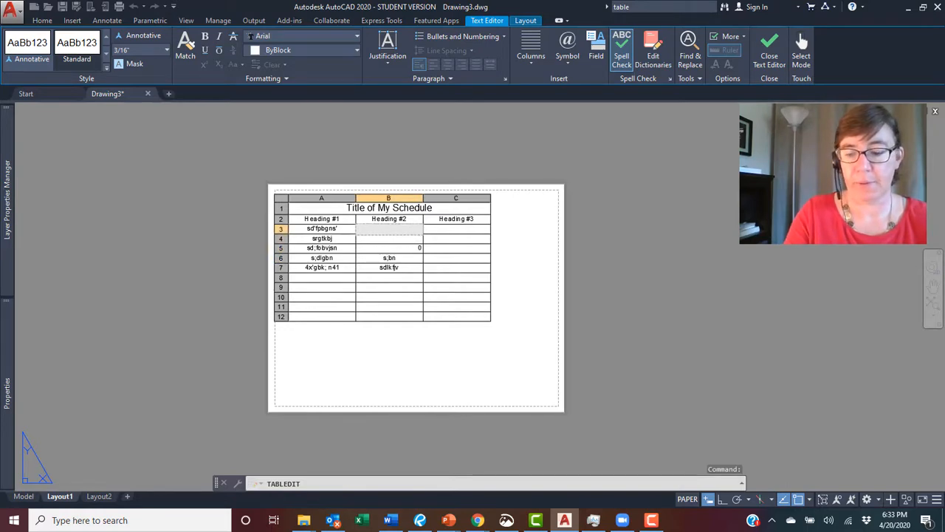
key(Right)
text(a;dkfbn)
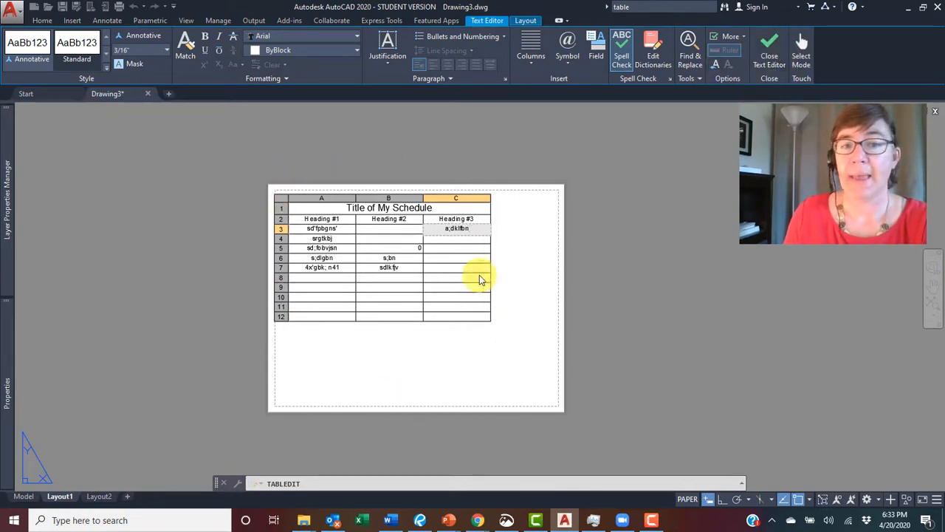
click(524, 253)
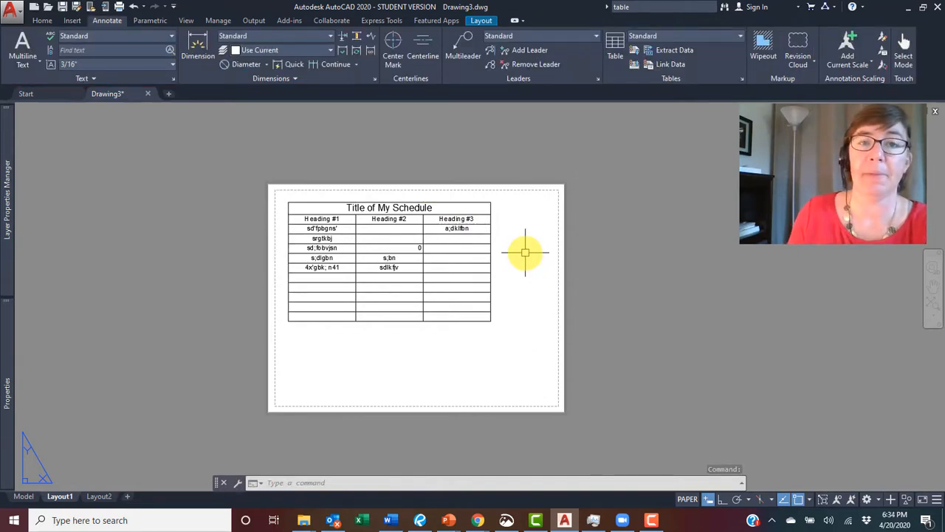
- Select the table and examine its table settings in the Properties palette
click(437, 202)
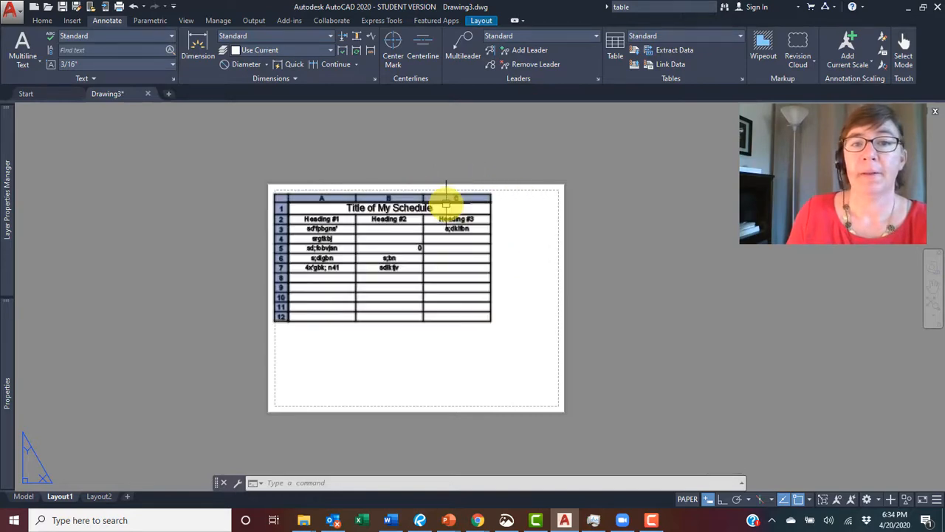
click(523, 214)
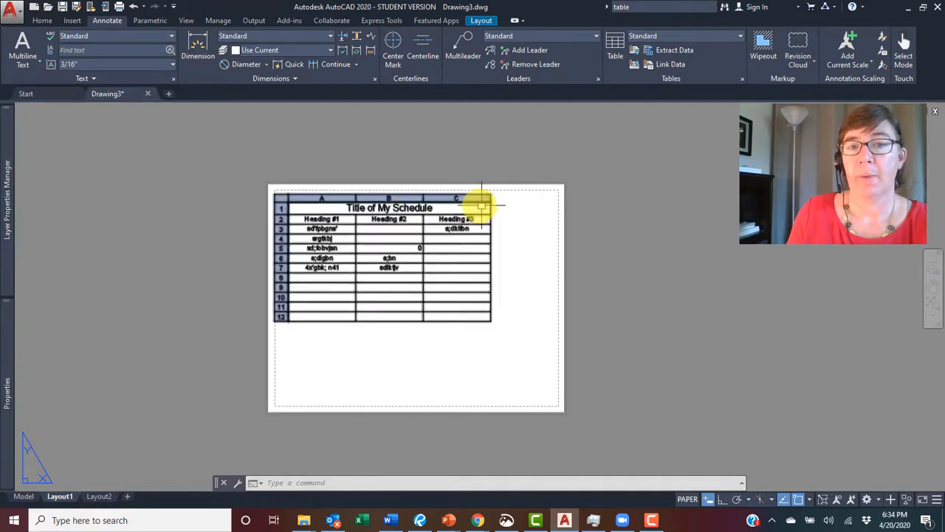
click(491, 212)
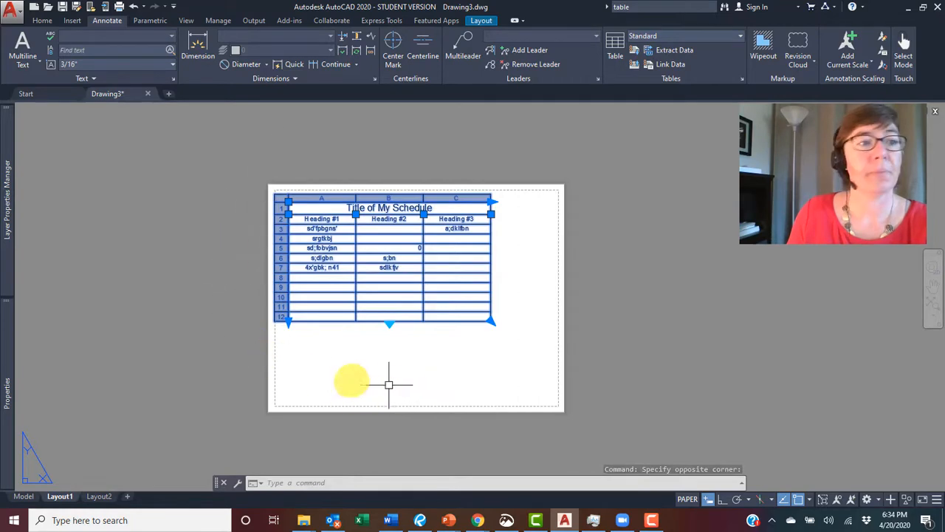
mouse_move(3, 359)
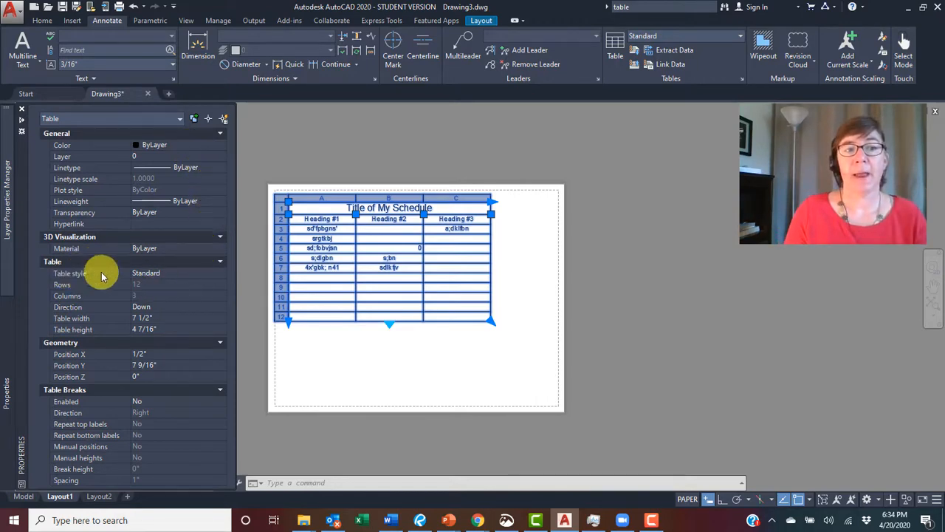
click(185, 273)
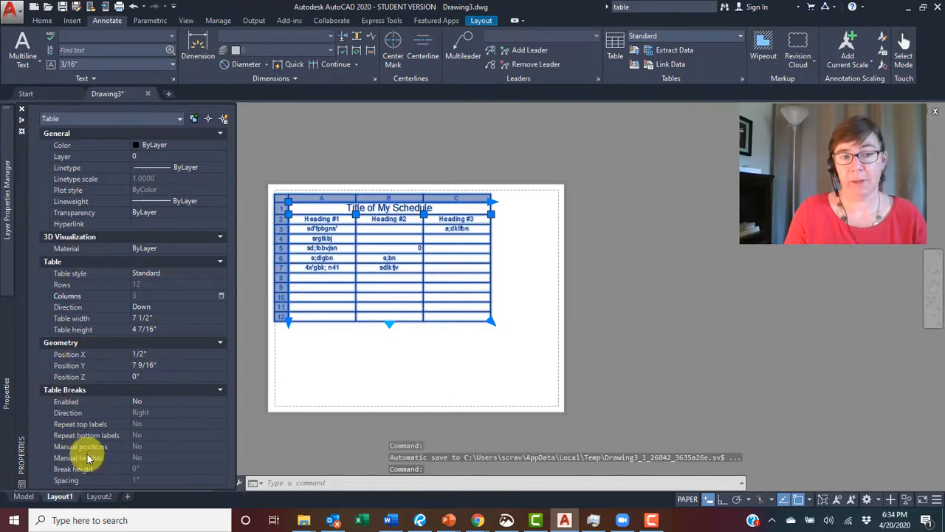
- Close the Properties palette and uniformly stretch the table's overall width using its width grip, ending narrower than before
key(ctrl+1)
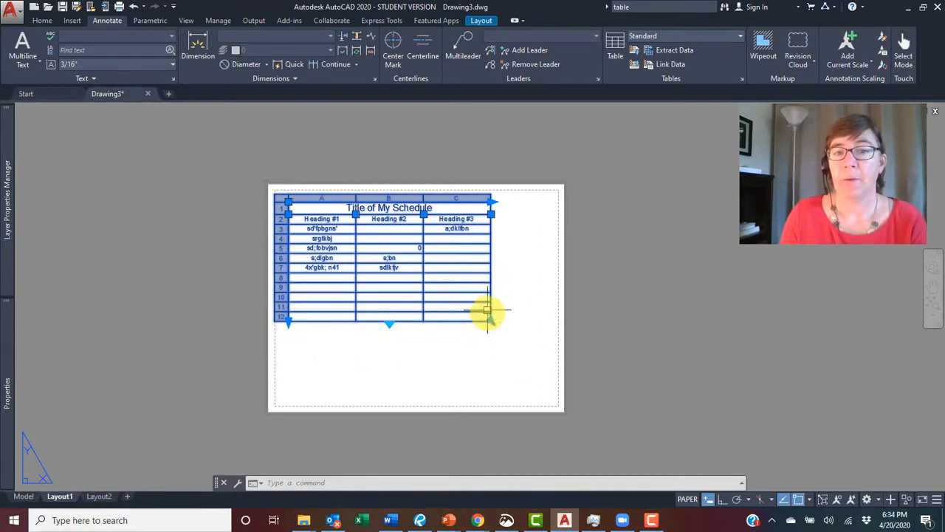
click(491, 201)
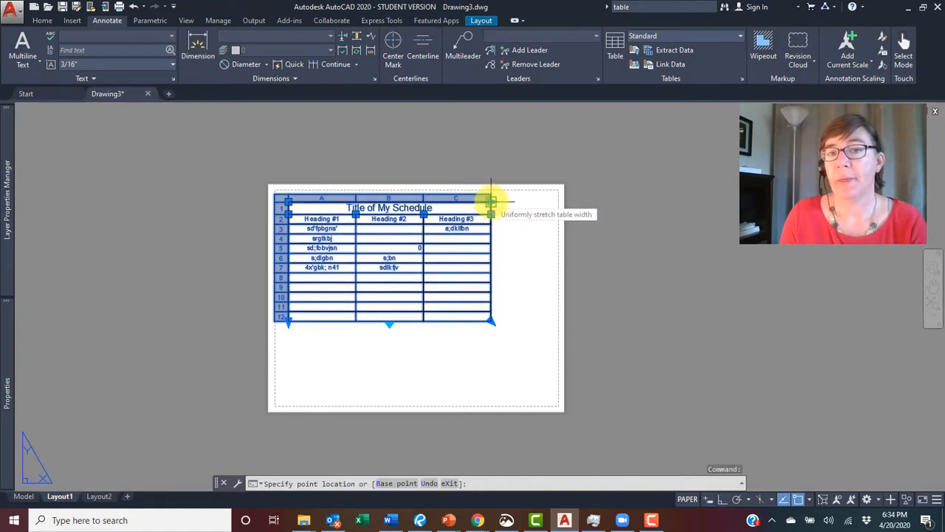
click(533, 201)
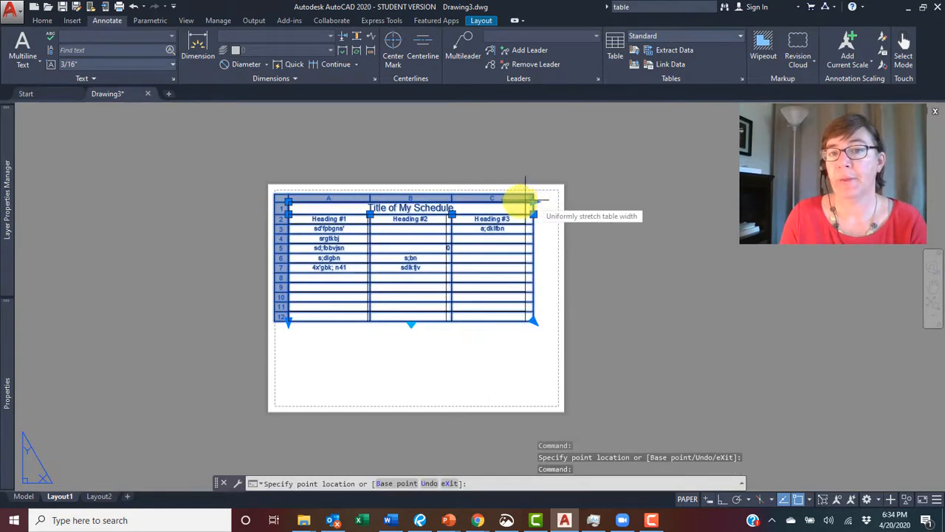
click(485, 201)
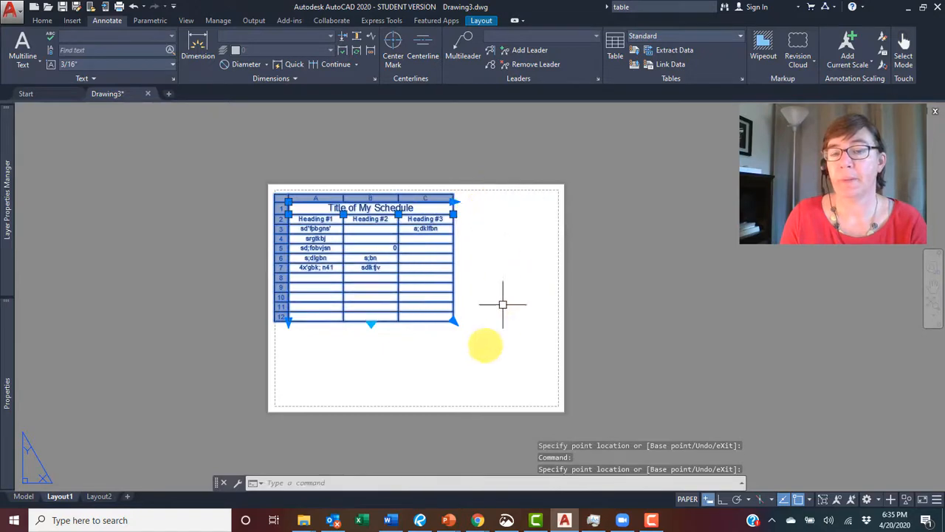
- Try breaking the table into side-by-side sections by dragging its break and height grips, then restore it to a single section
click(371, 322)
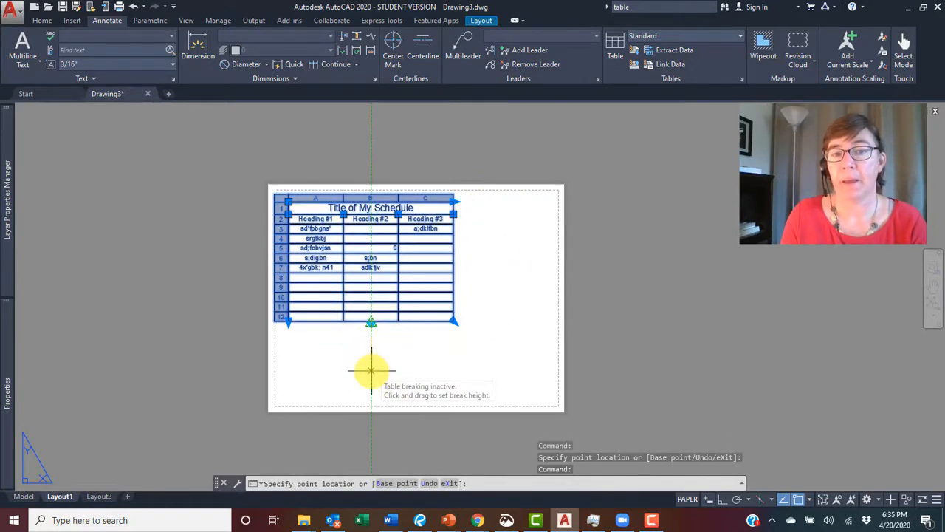
click(370, 359)
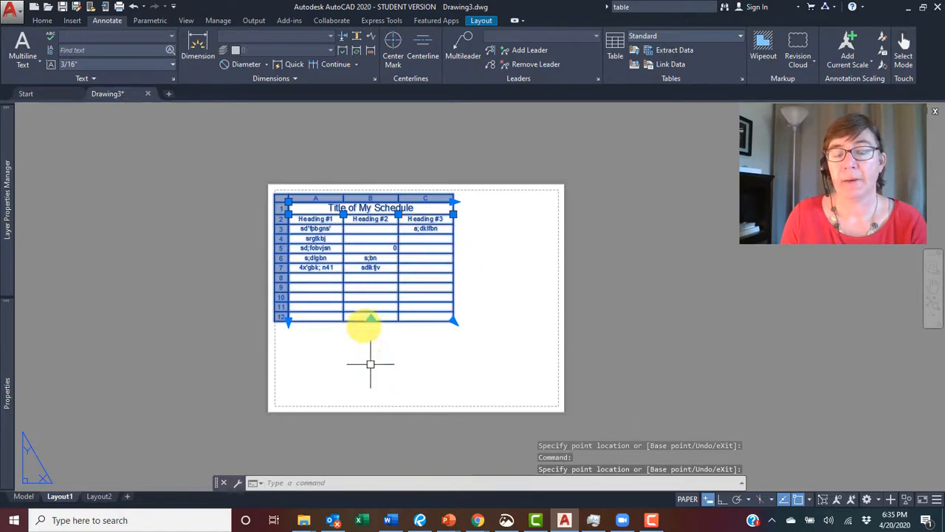
click(289, 319)
click(289, 367)
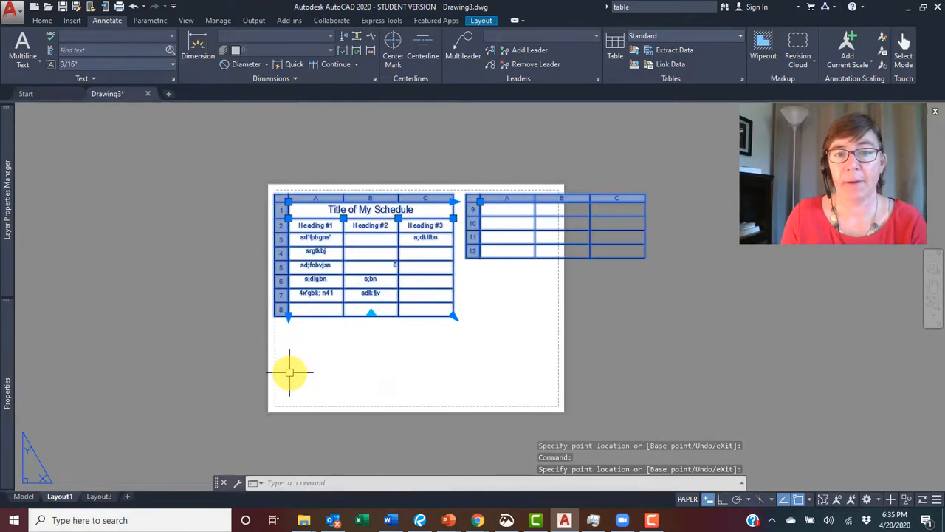
click(370, 315)
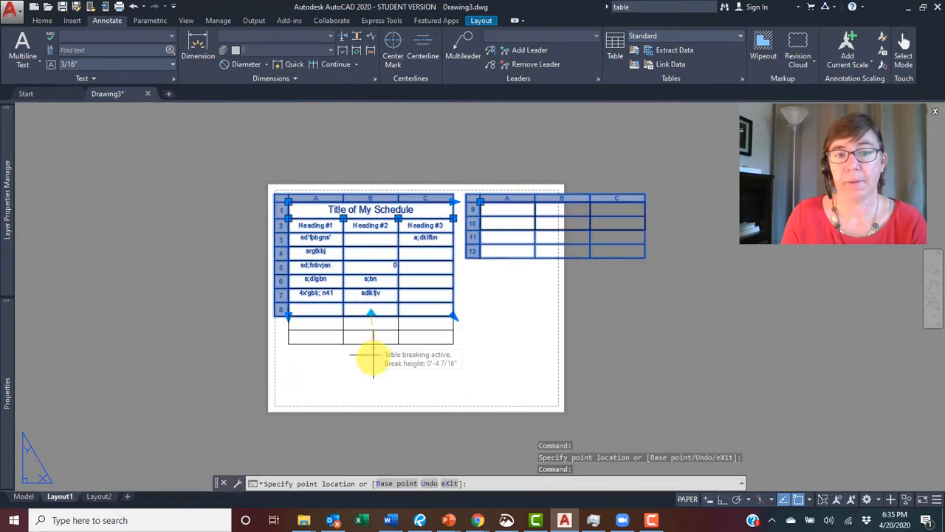
click(376, 395)
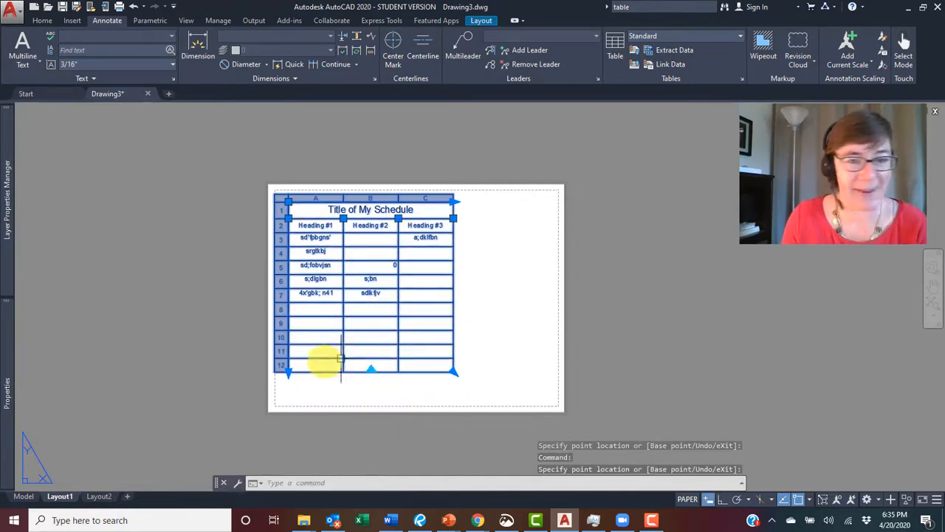
click(289, 373)
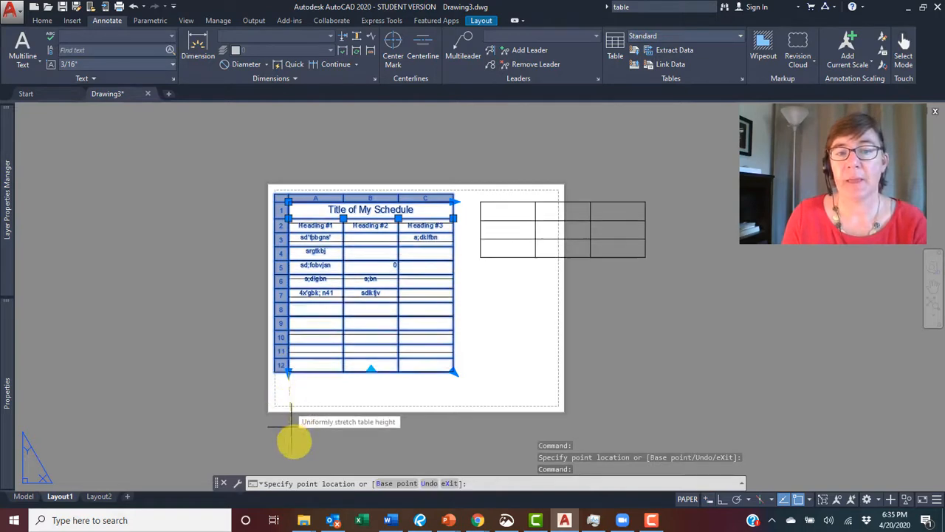
click(288, 371)
click(289, 370)
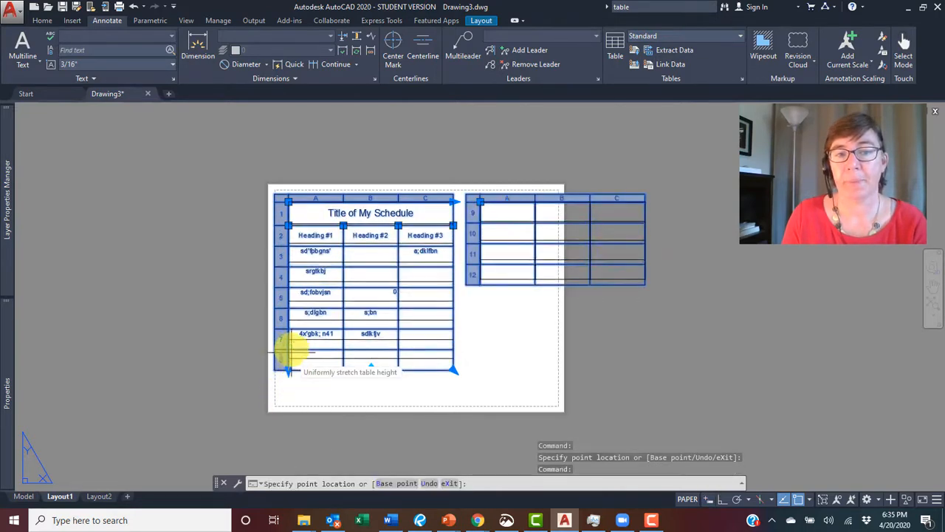
click(289, 339)
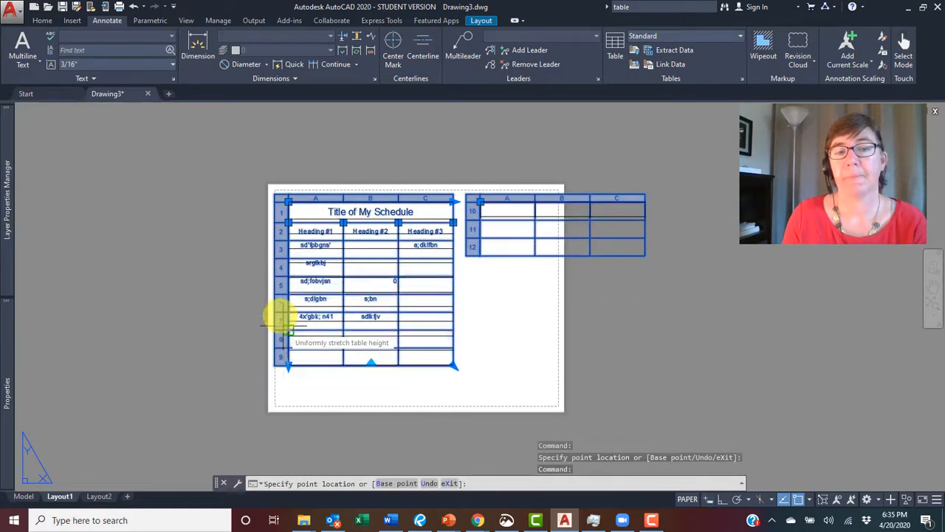
click(289, 321)
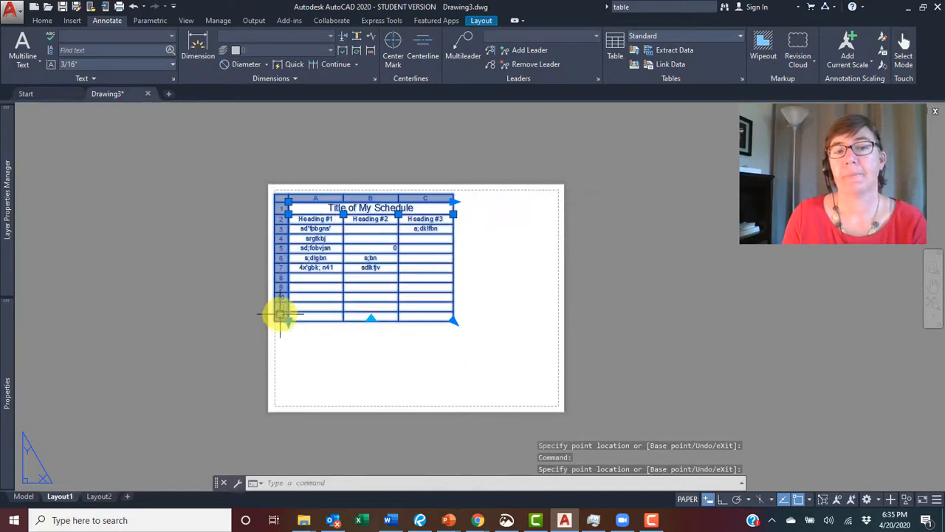
- Uniformly stretch the table's width and height from its corner grip, making it narrower and taller
click(453, 320)
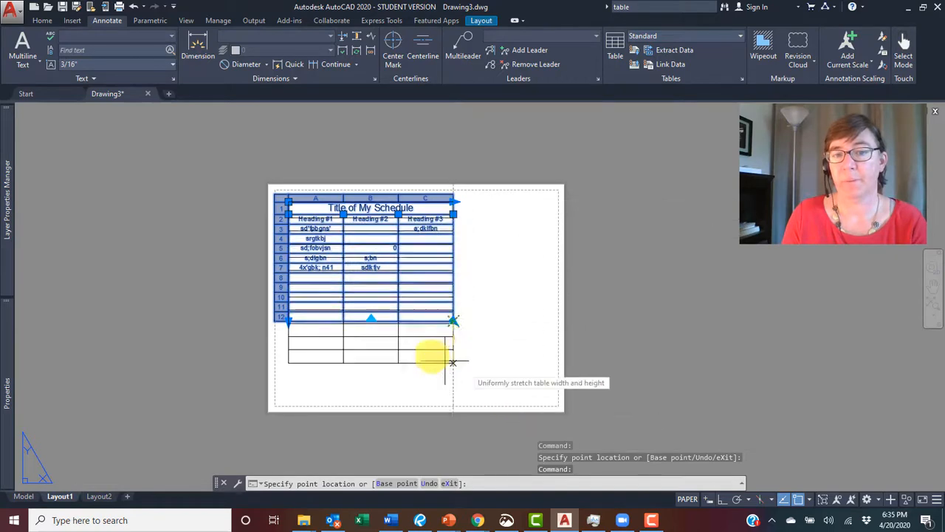
click(400, 355)
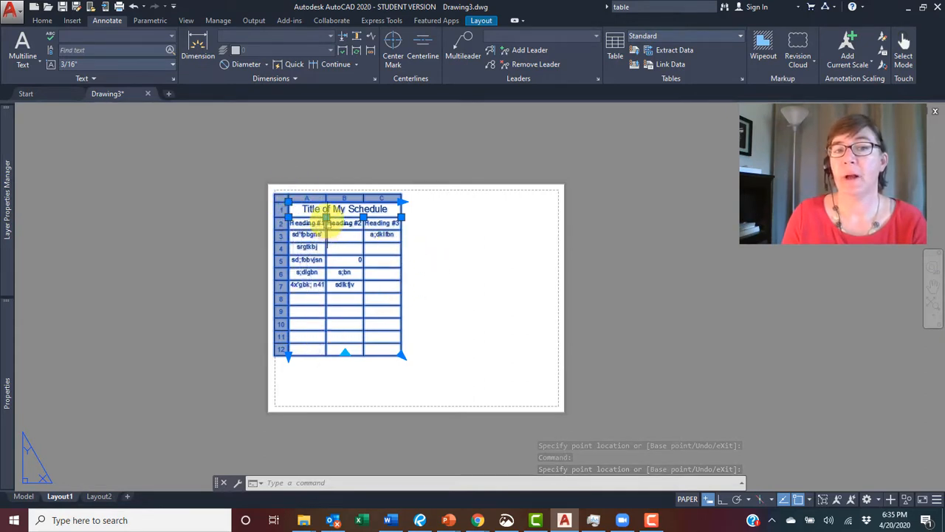
- Adjust the column widths by dragging the column grips, narrowing column A and widening column B
click(326, 217)
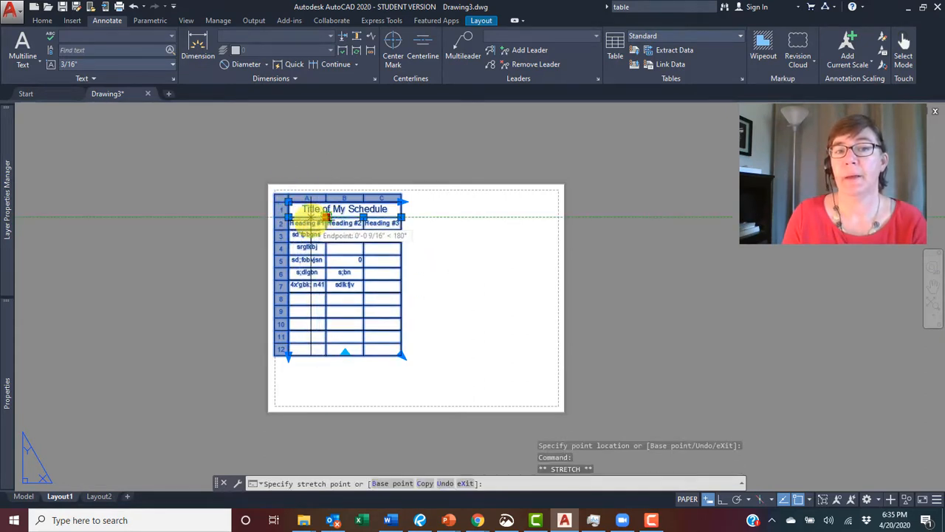
click(311, 215)
click(310, 216)
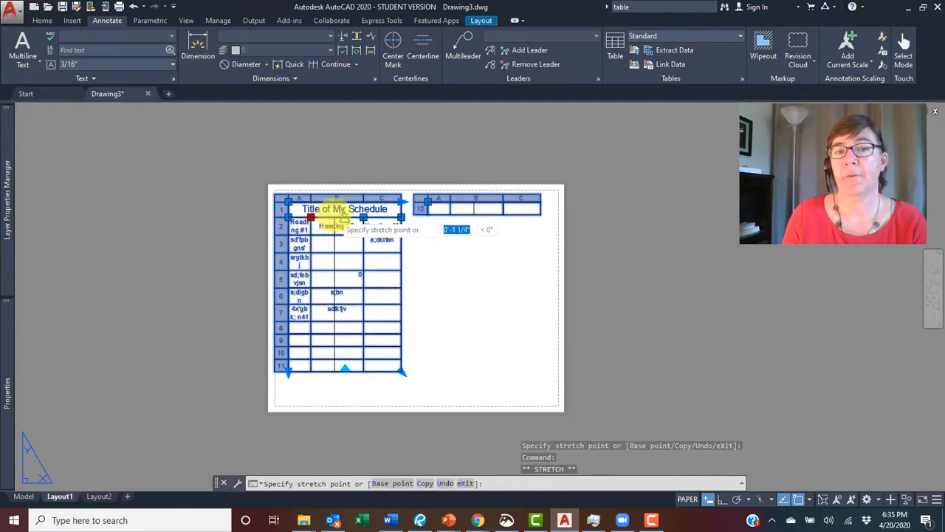
click(345, 216)
click(363, 216)
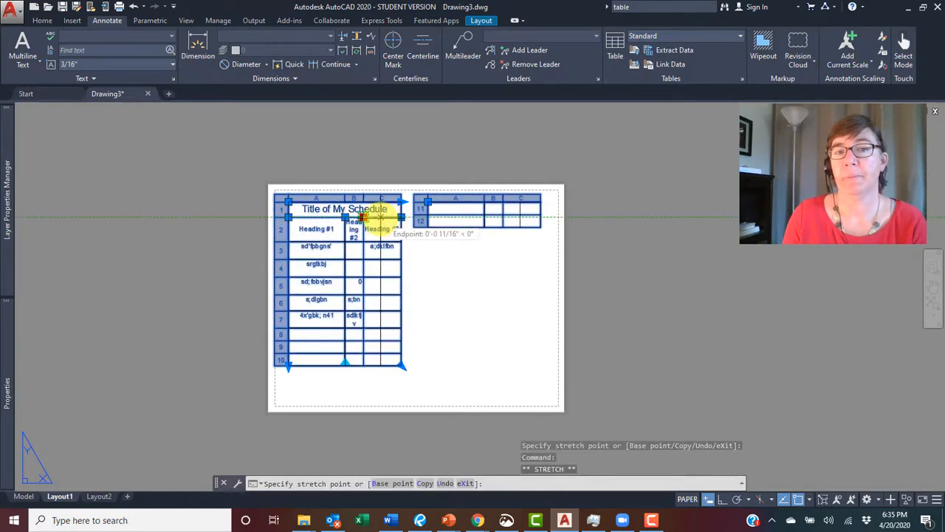
click(379, 216)
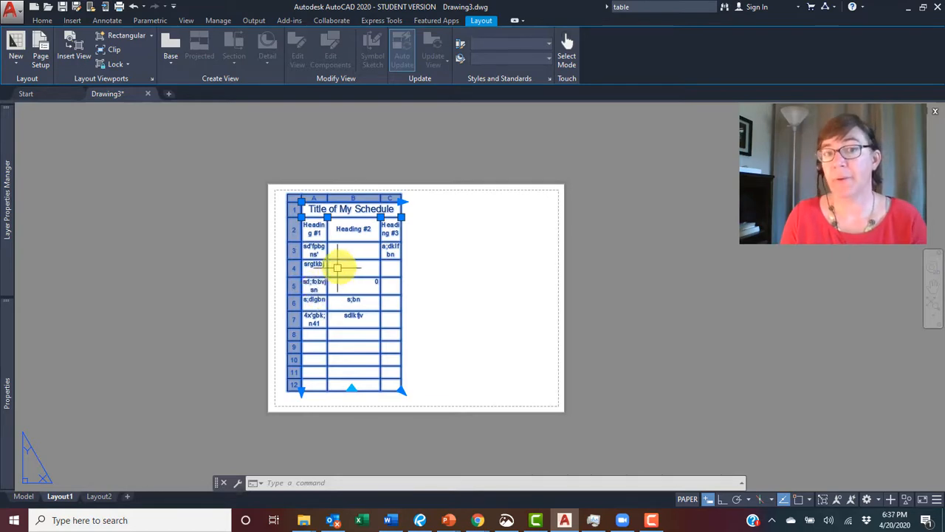
- Enter placeholder text in cell B4 and finish editing the table
click(354, 266)
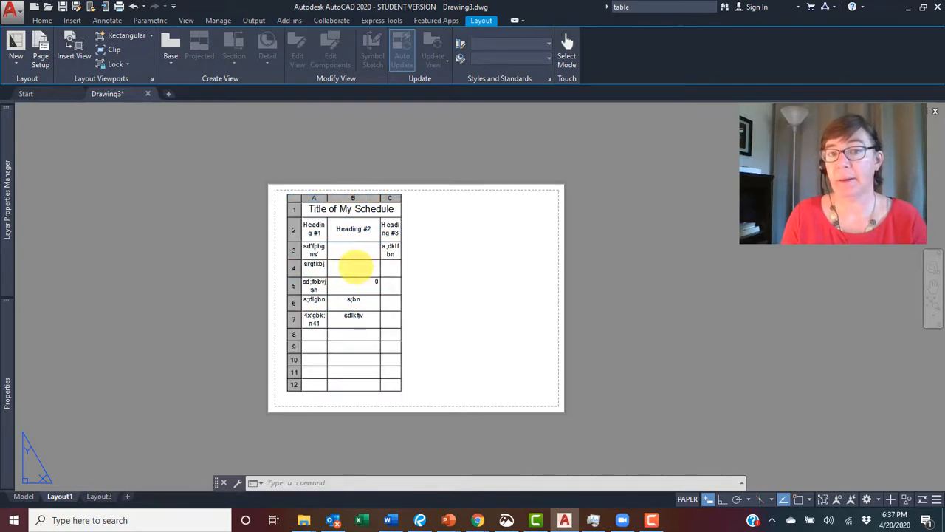
double_click(357, 267)
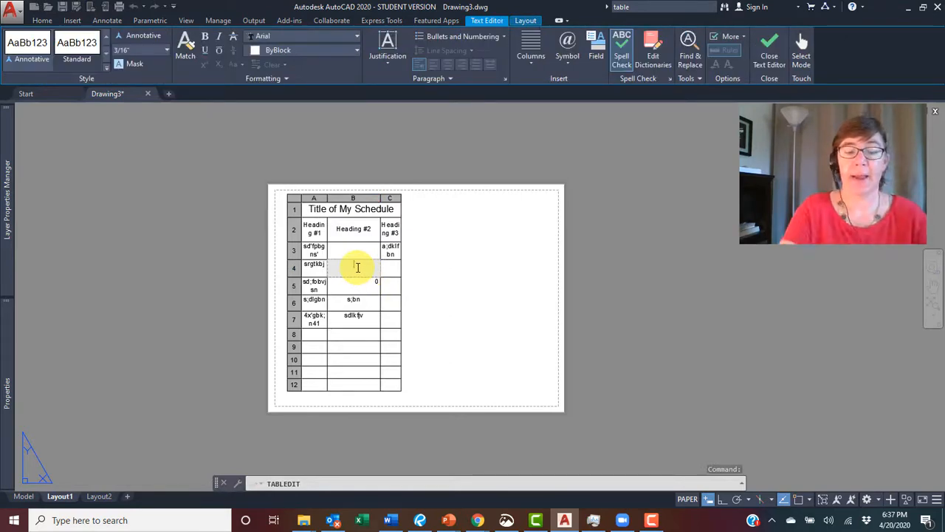
text(zadfs;obnafsuov;)
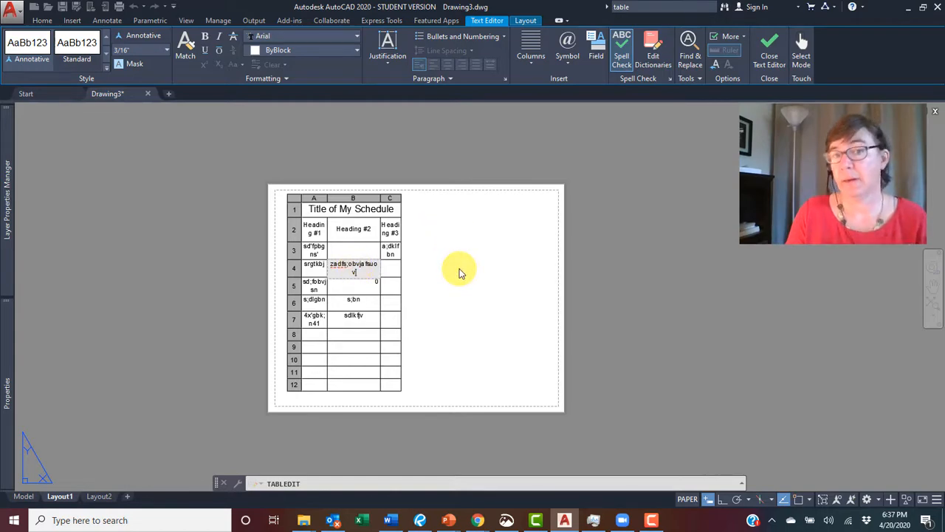
click(459, 272)
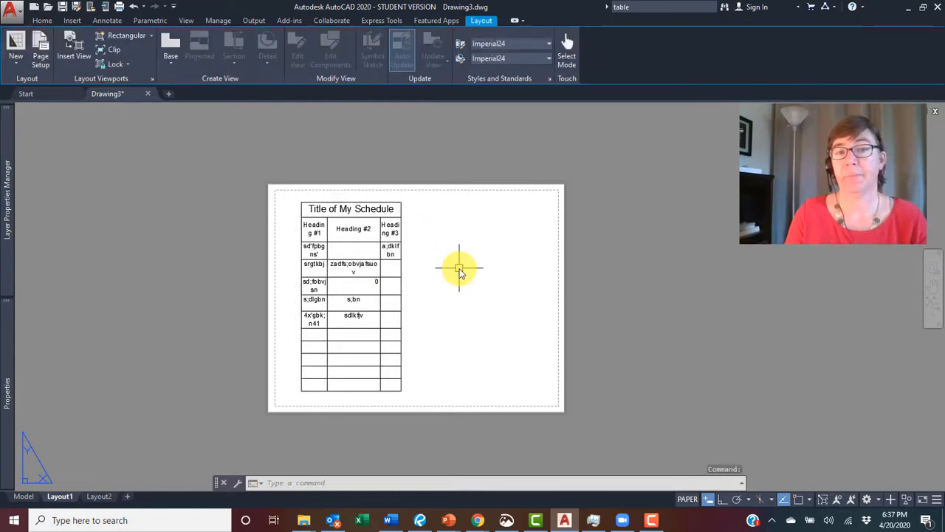
key(Escape)
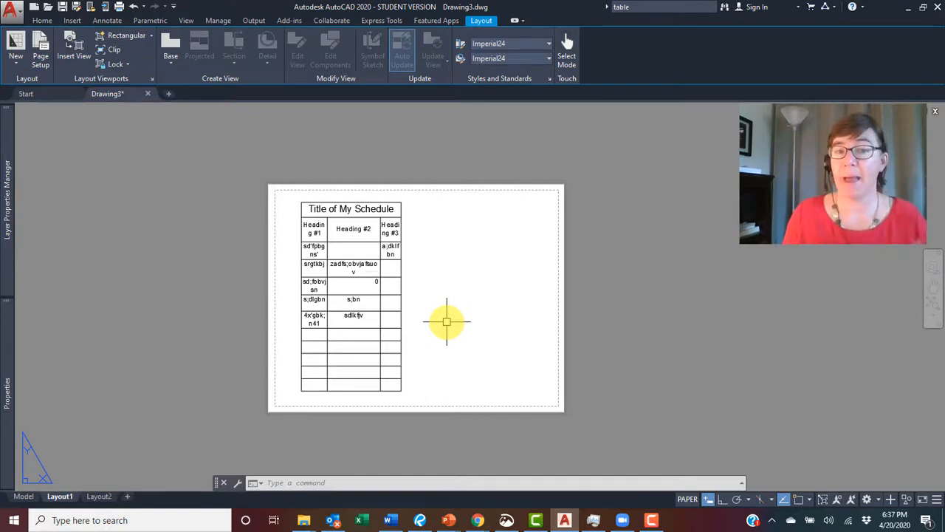
- Select cell C6 in the third column to show its cell options, then clear the selection
click(394, 294)
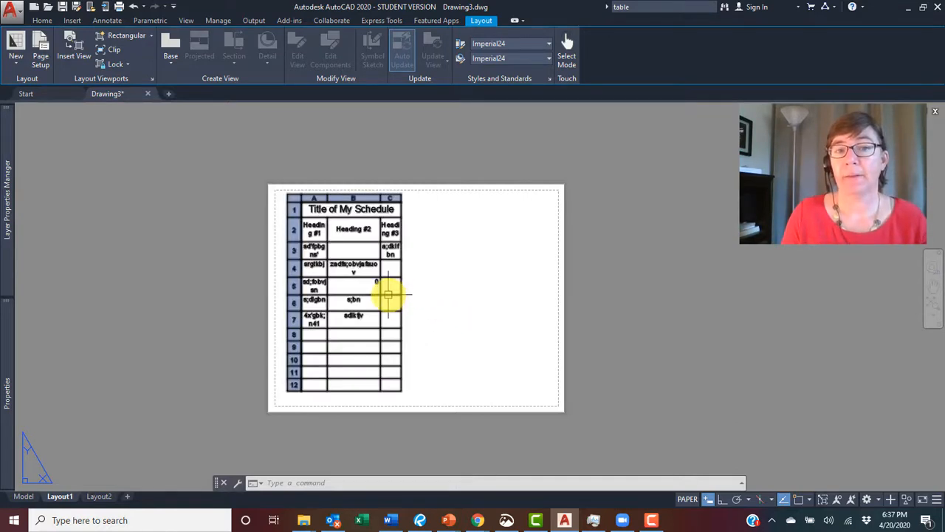
click(387, 294)
click(388, 293)
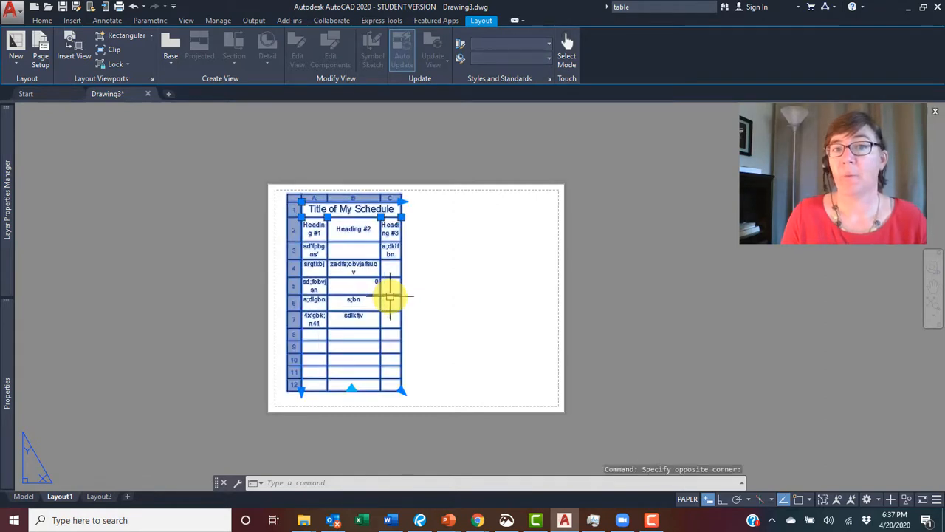
click(390, 296)
click(390, 297)
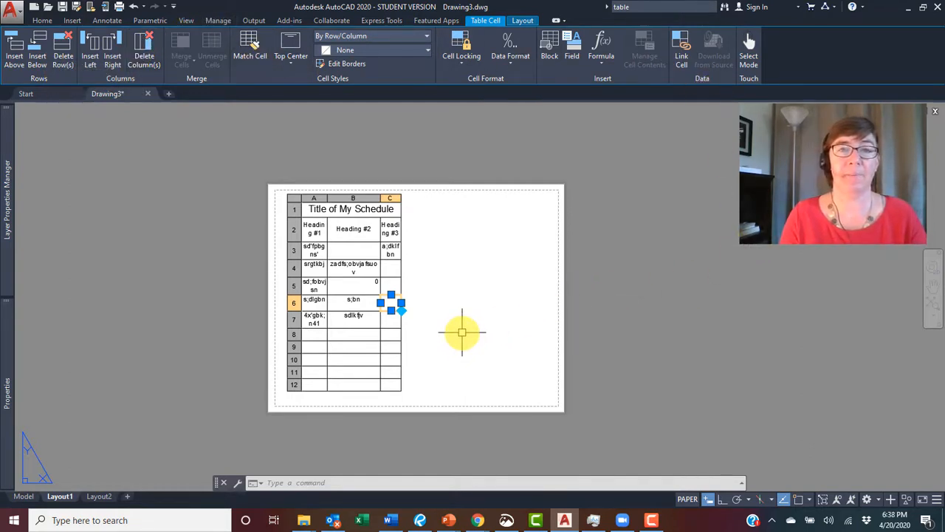
key(Escape)
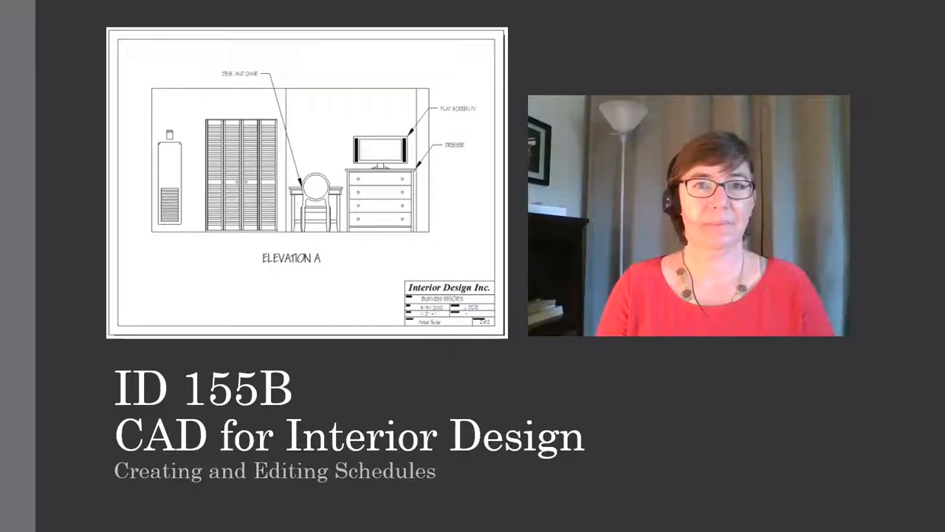